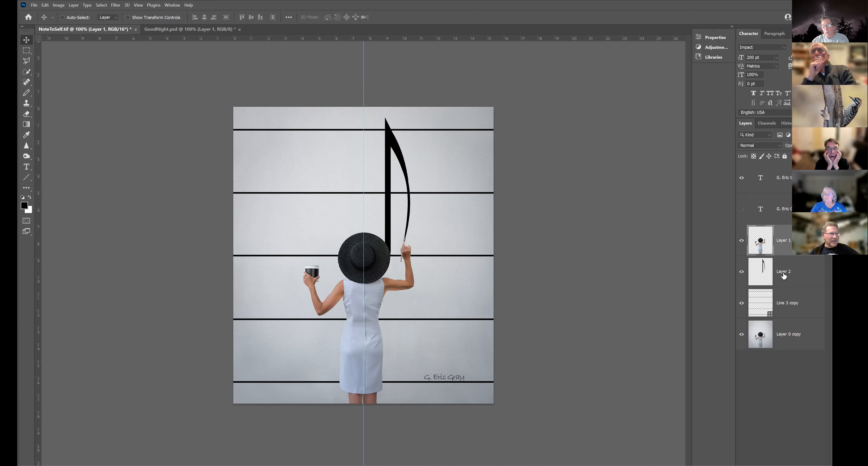
Step: Try moving the musical note on Layer 2 away from the woman, and undo the move
left_click(783, 276)
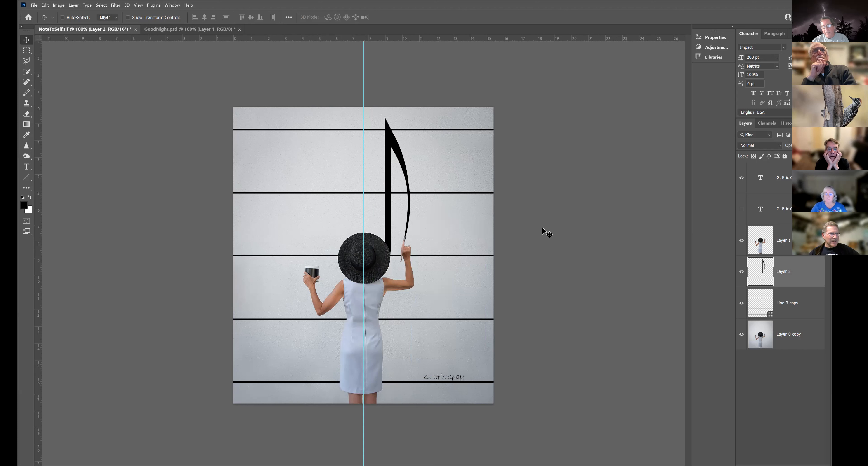
left_click_drag(409, 142, 447, 144)
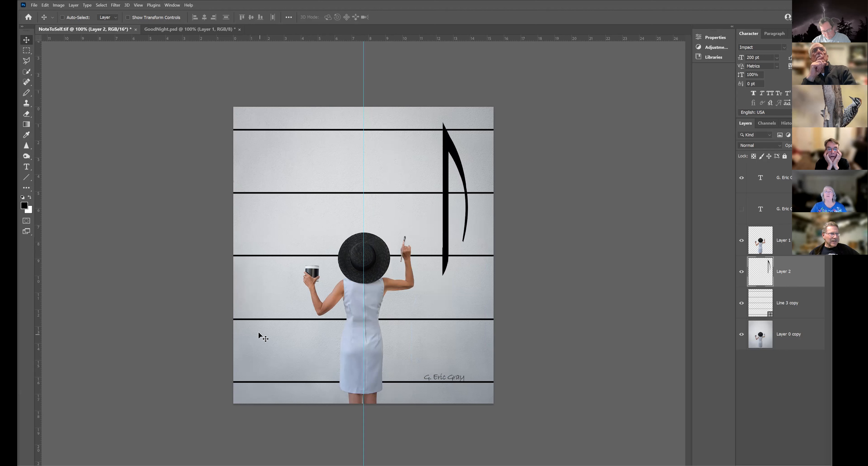
key("ctrl+z")
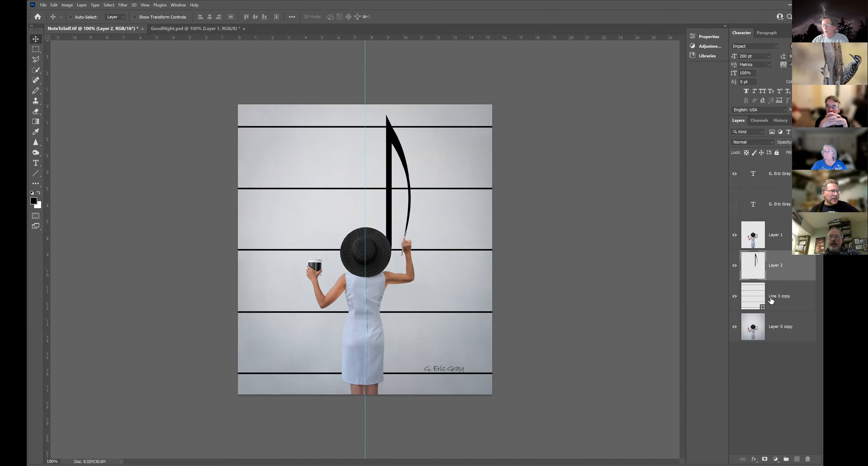
Step: Try moving the merged staff lines on the Line 3 copy layer upward, and undo the move
left_click(780, 294)
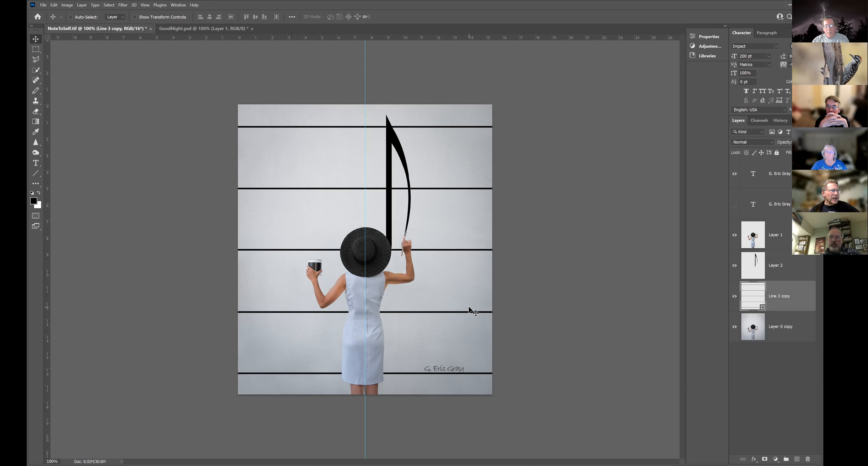
left_click_drag(468, 283, 512, 278)
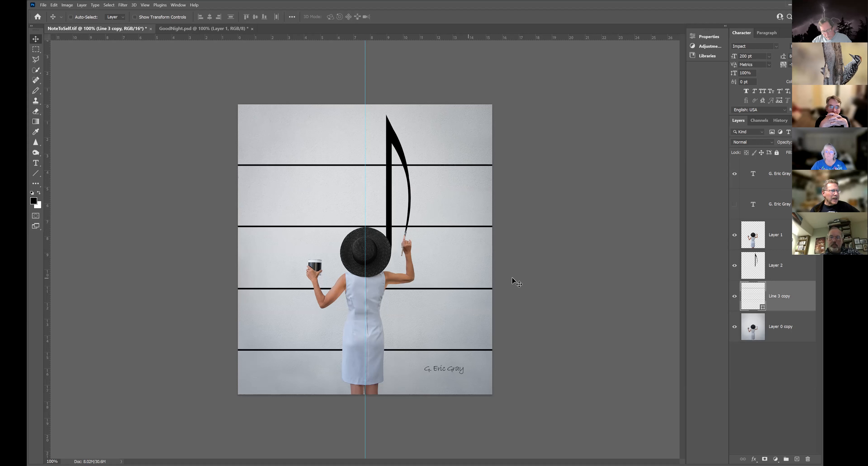
key("ctrl+z")
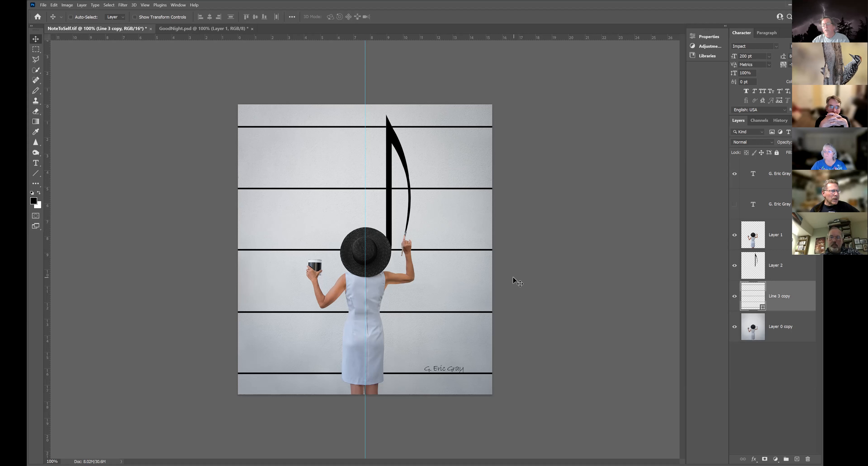
Step: Revert the document to the New Type Layer history state, before the line layers were merged, and display the layer list
left_click(780, 120)
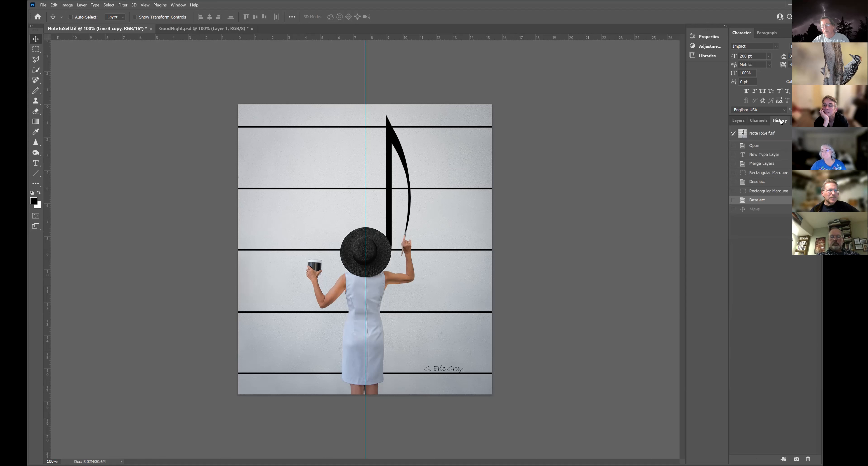
left_click(755, 155)
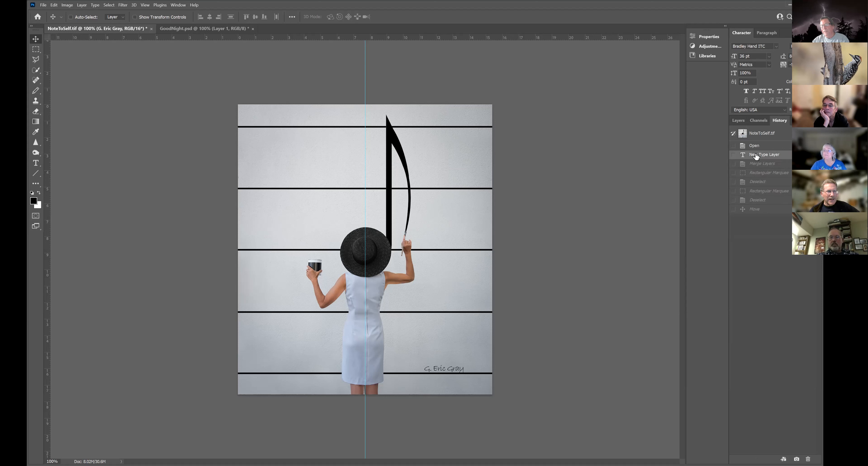
left_click(735, 121)
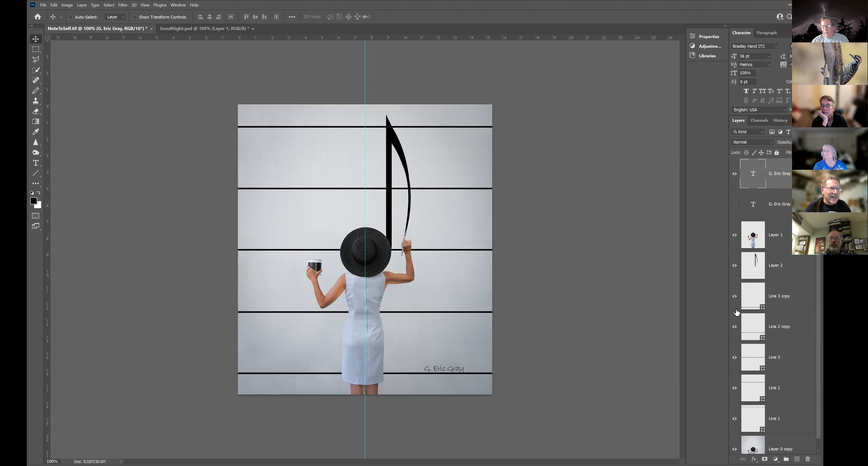
Step: Try moving only the lowest staff line, on the Line 3 copy layer, slightly down and back to its original place
left_click(777, 299)
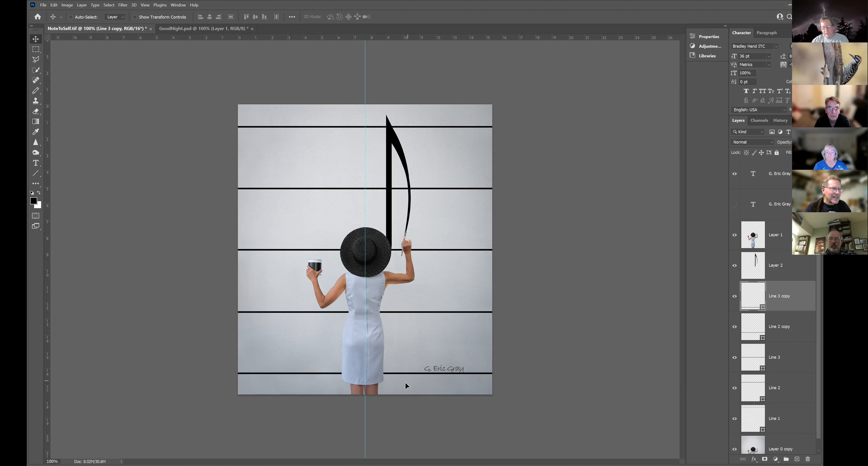
left_click_drag(405, 381, 405, 383)
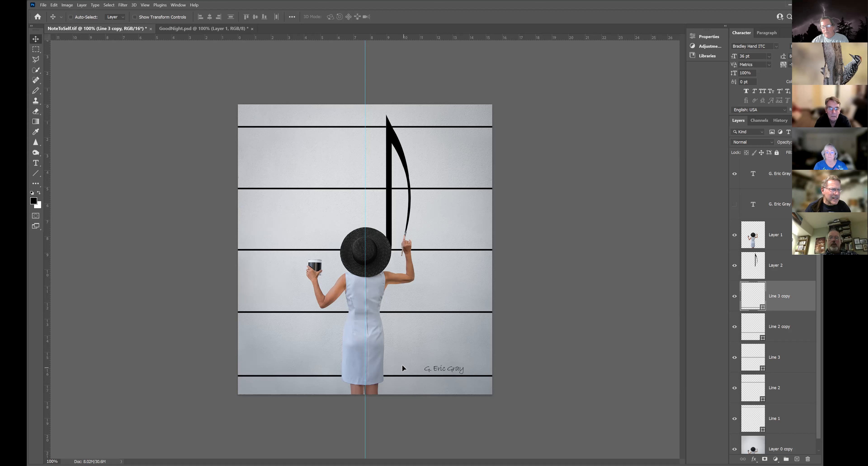
left_click_drag(402, 365, 403, 363)
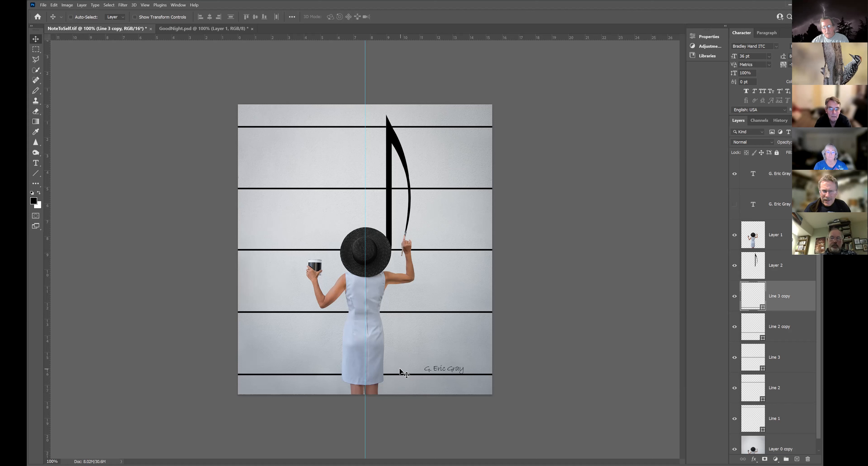
key("ctrl")
left_click_drag(466, 335, 466, 332)
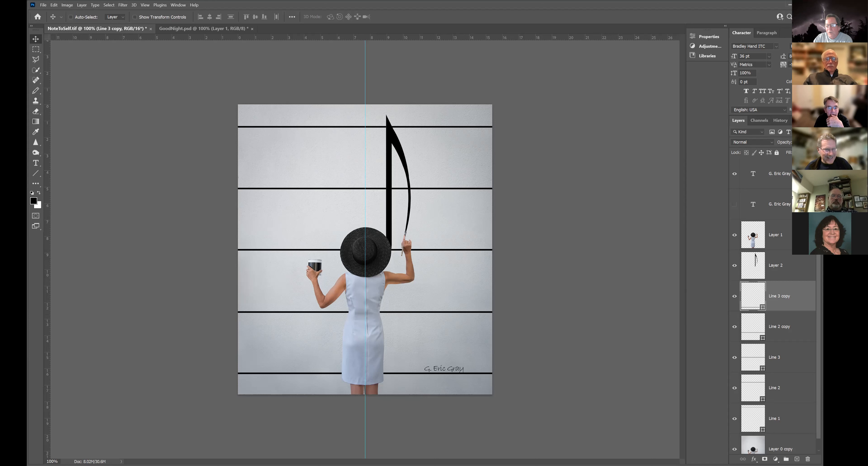
Step: Try a thicker black inside stroke around the woman on Layer 1 using layer styles, and discard it
left_click(790, 235)
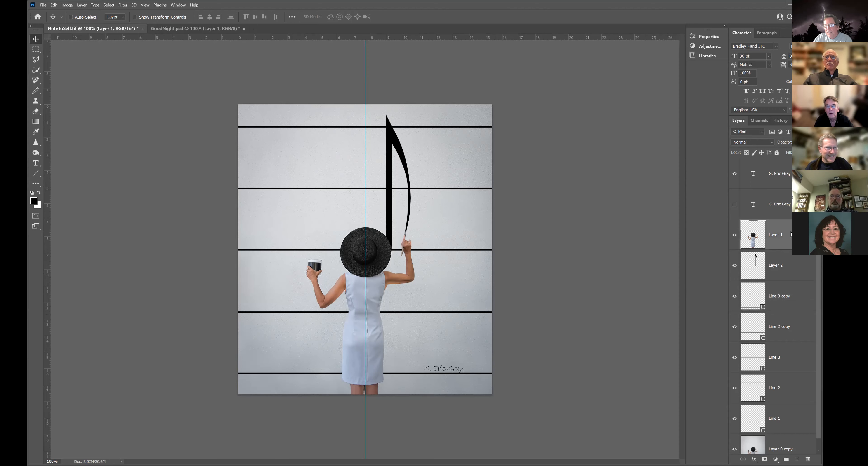
right_click(790, 234)
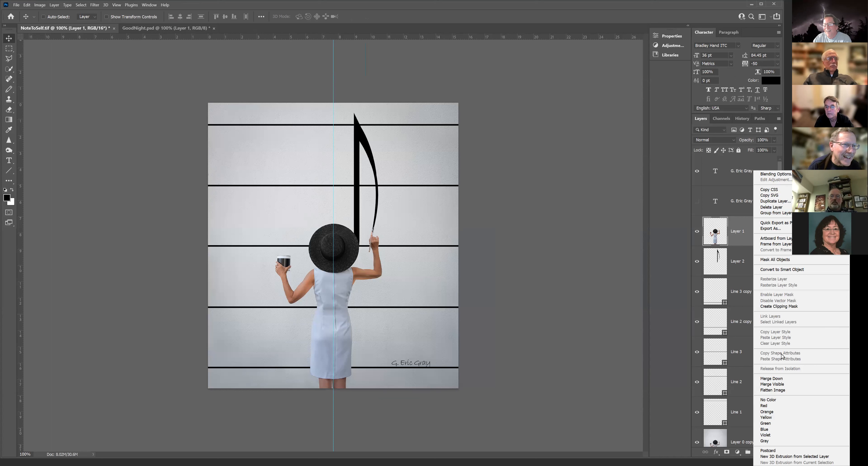
left_click(665, 241)
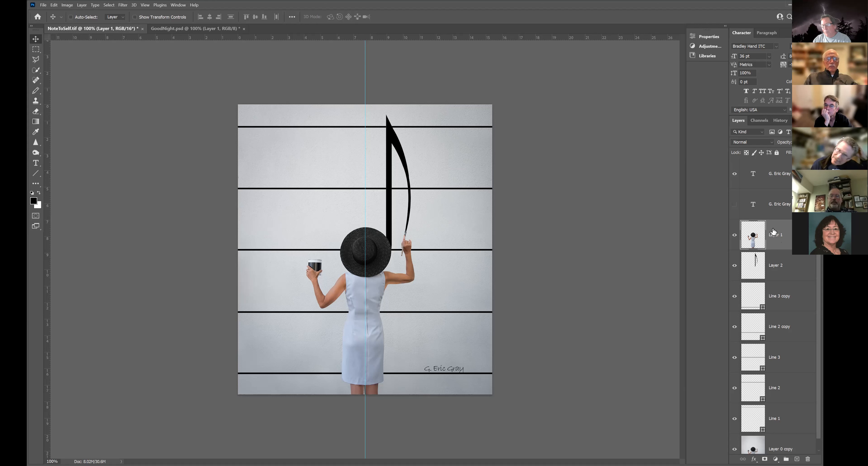
double_click(788, 233)
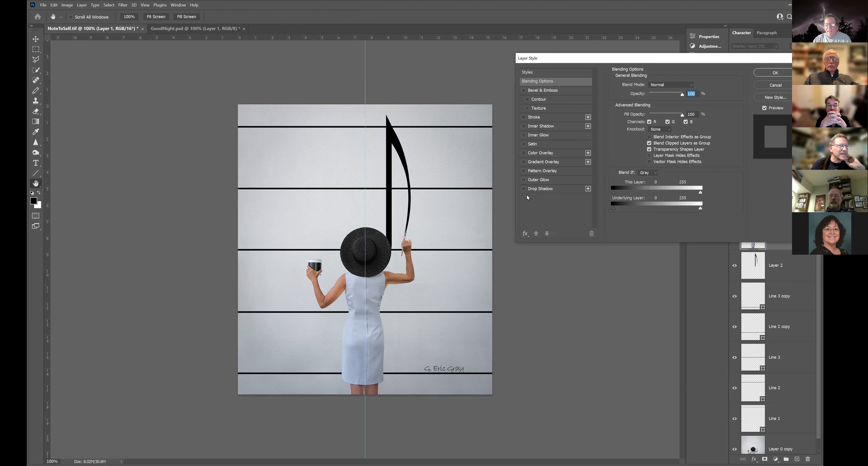
left_click(523, 118)
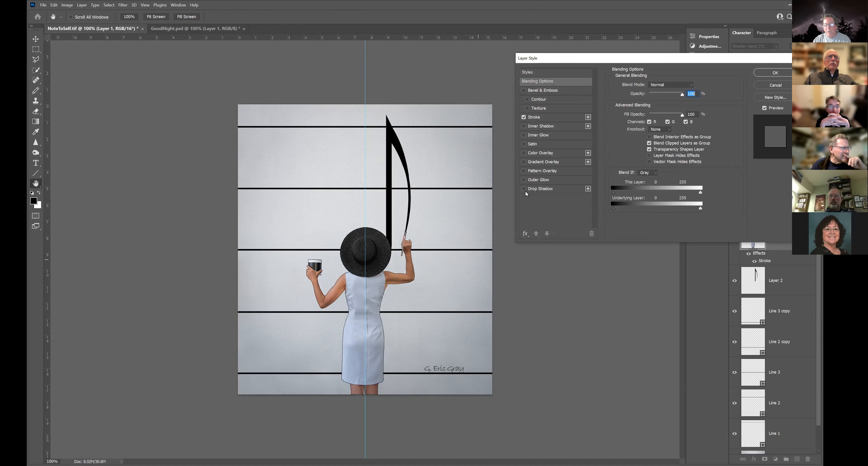
left_click(557, 120)
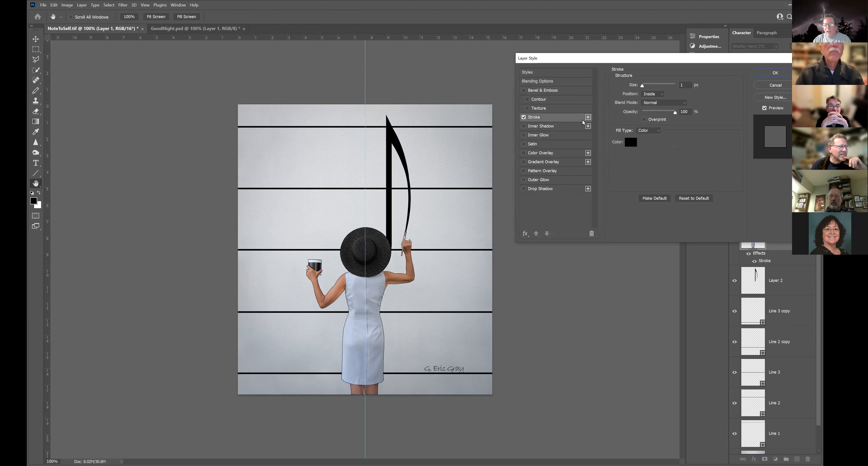
mouse_move(642, 86)
left_mouse_down()
mouse_move(652, 87)
mouse_move(645, 86)
left_mouse_up()
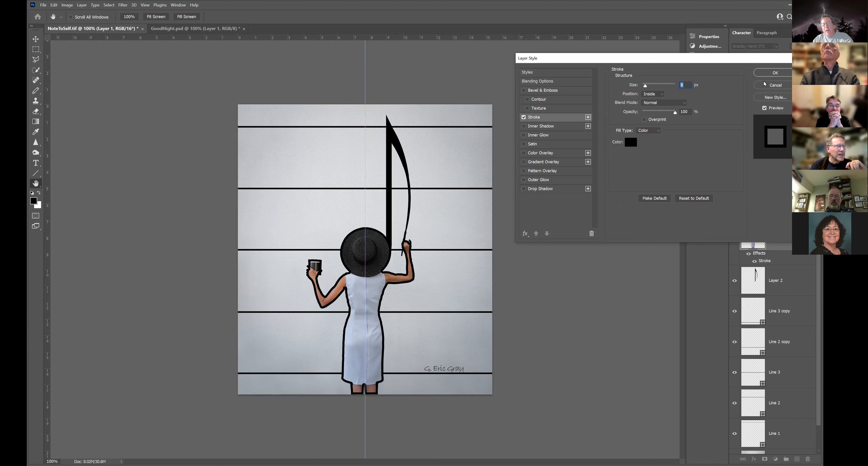
left_click(773, 86)
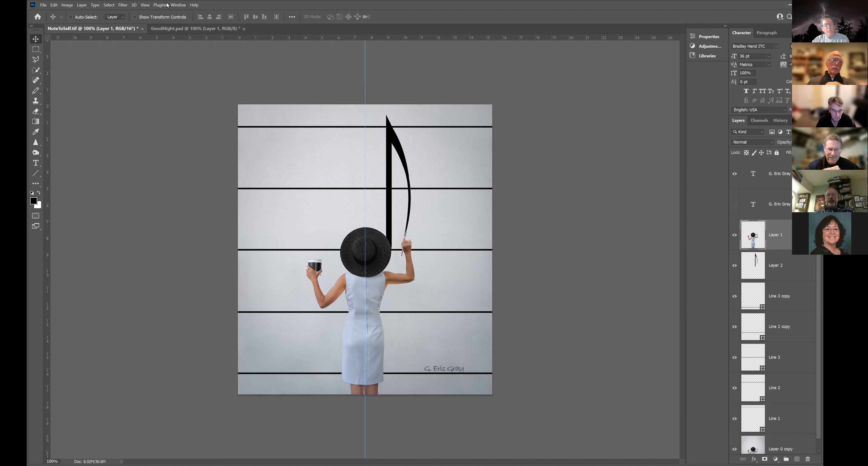
Step: Try the Photography workspace and return to the Essentials workspace
left_click(178, 5)
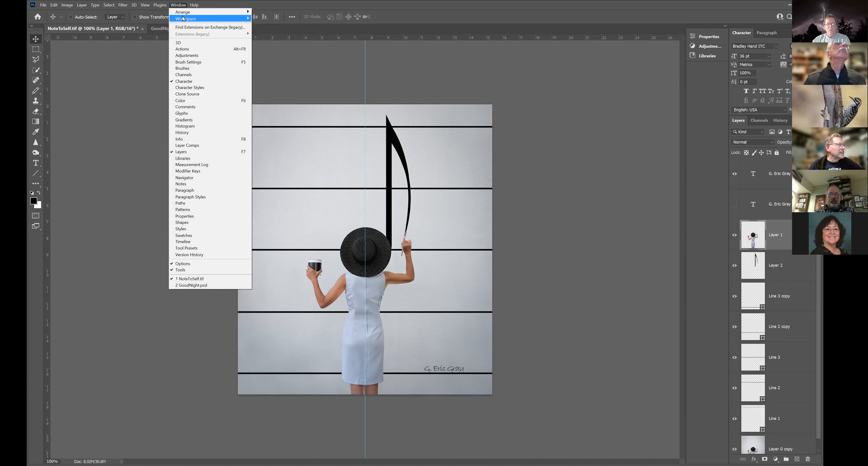
mouse_move(180, 20)
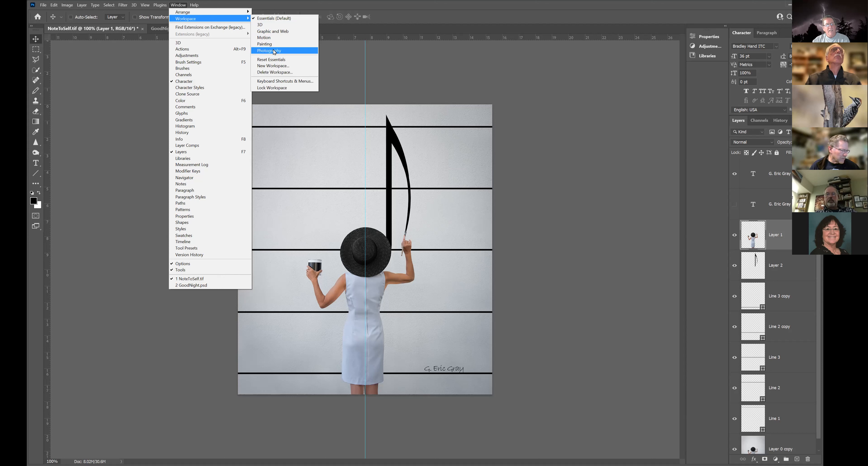
left_click(270, 51)
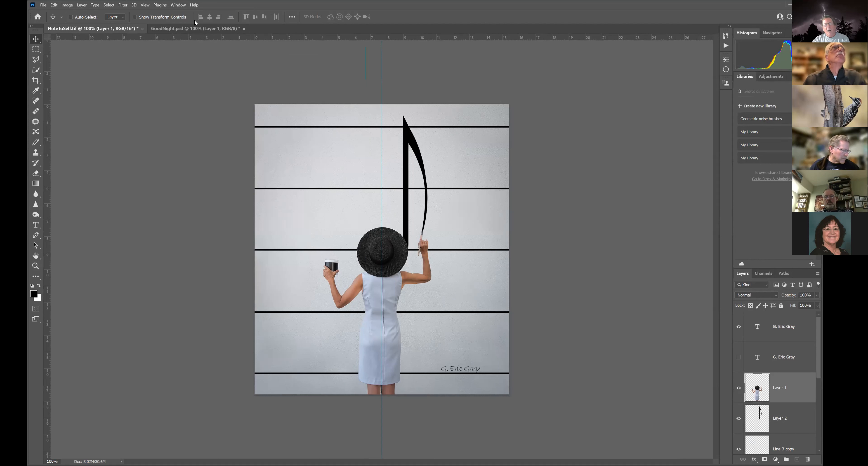
left_click(175, 5)
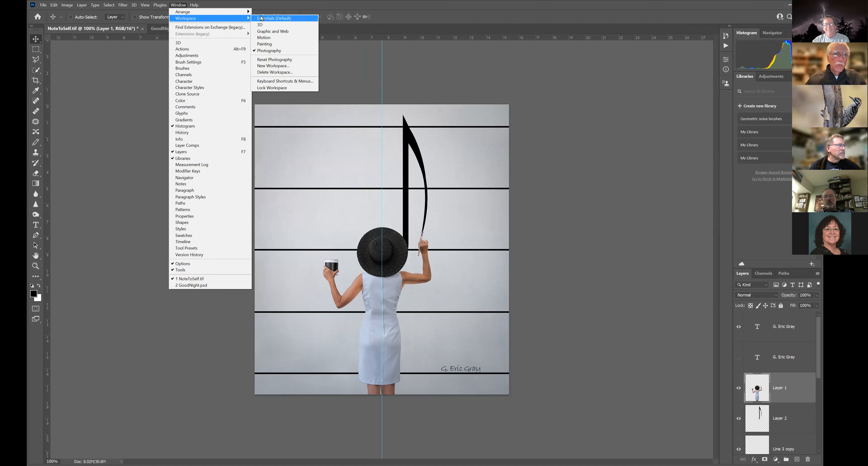
left_click(262, 18)
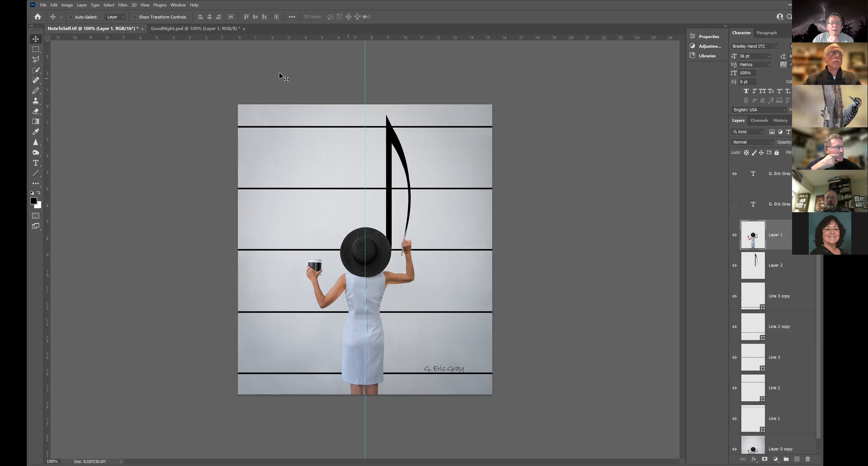
Step: In GoodNight.psd, revert to the Open history state and show the Layer 1 photo beneath the GOOD NIGHT text
left_click(177, 30)
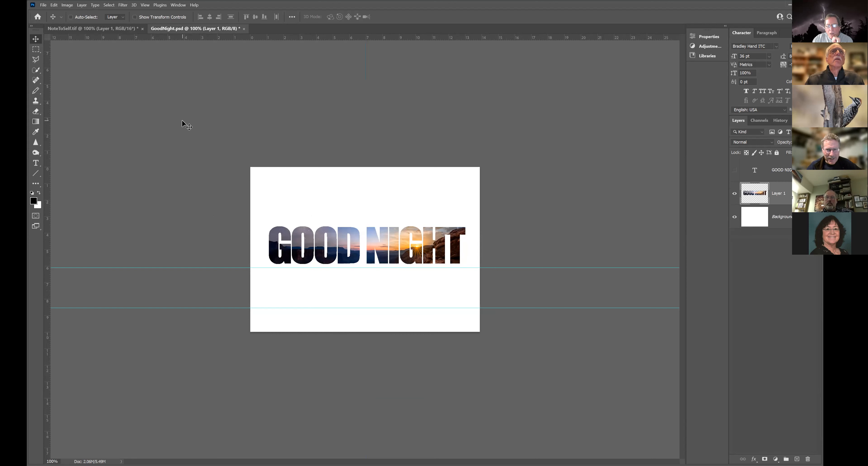
left_click(734, 170)
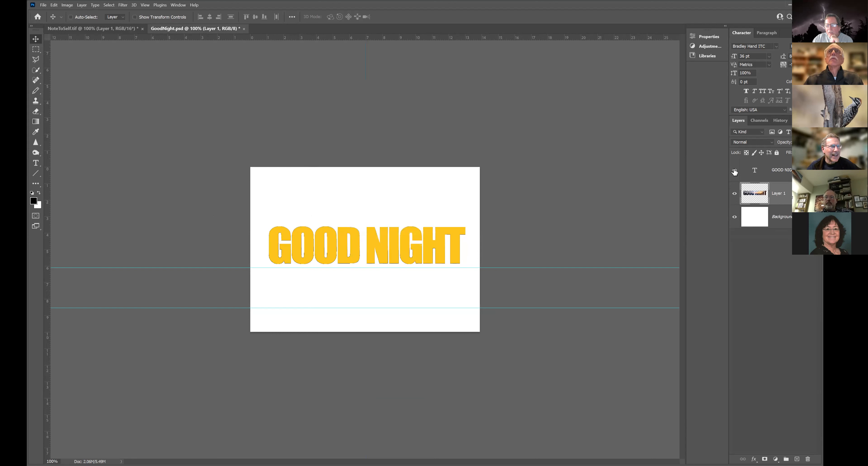
left_click(779, 120)
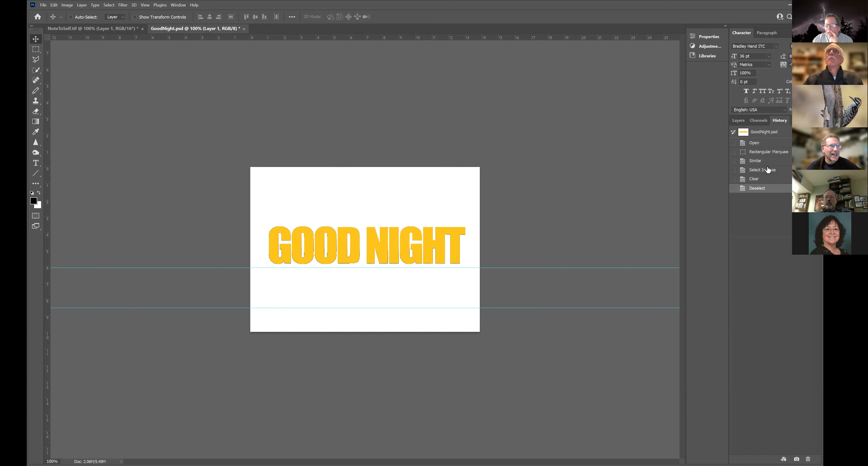
left_click(753, 146)
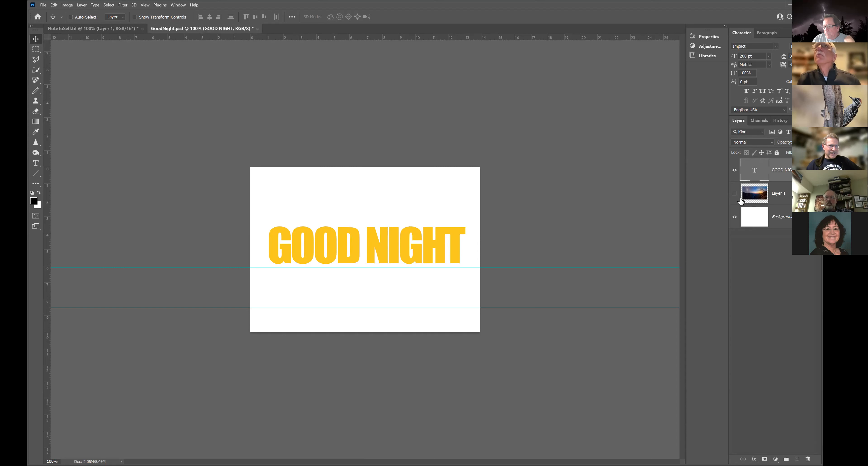
left_click(734, 193)
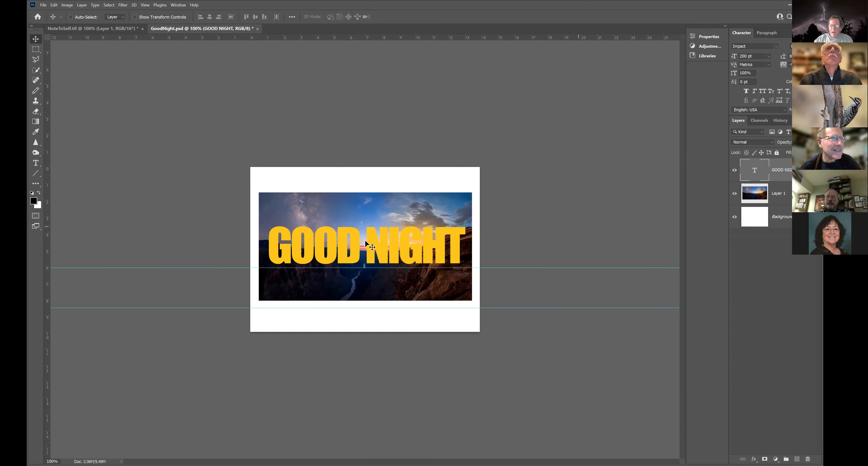
Step: Select all the yellow GOOD NIGHT letters by marqueeing a small area inside the D and extending it to similar pixels
key("m")
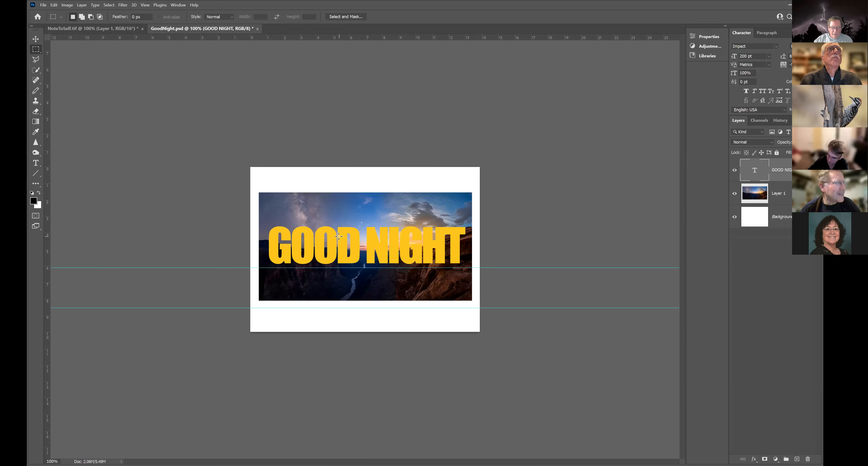
left_click_drag(344, 249, 339, 236)
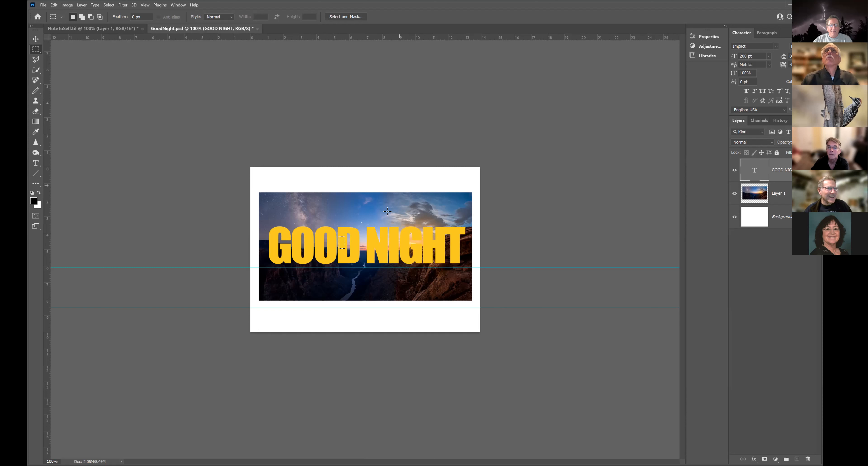
left_click(109, 5)
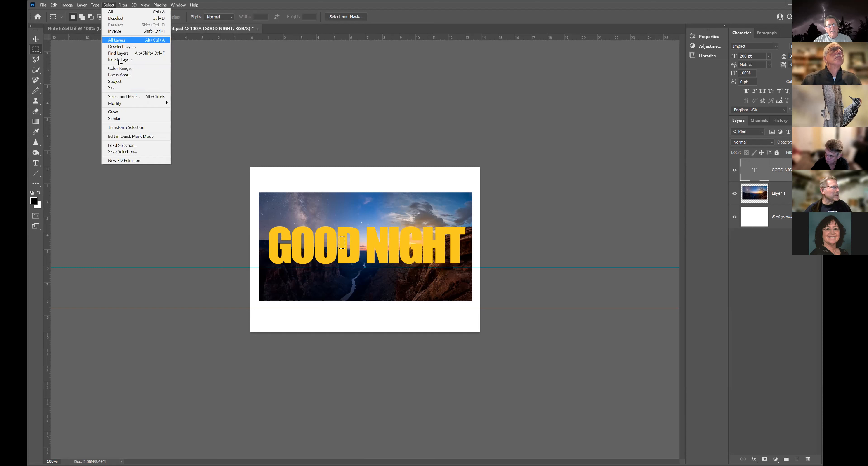
left_click(121, 118)
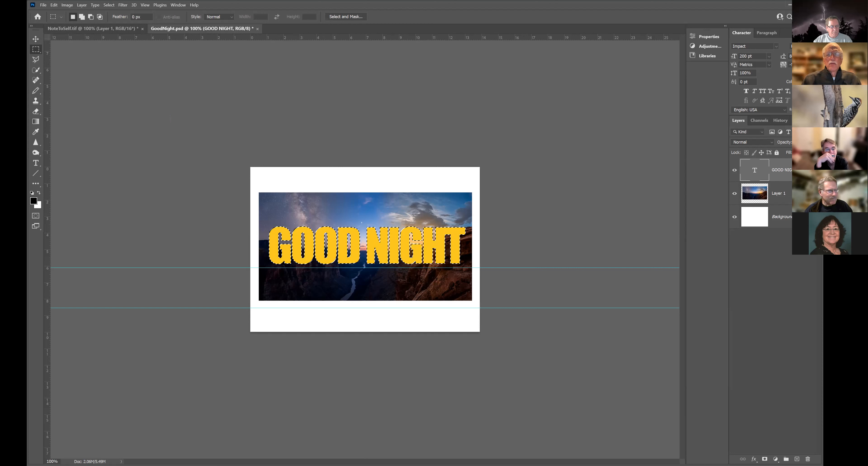
Step: Try extending a small marquee around the clouds on Layer 1 to similar pixels, and drop the selection
left_click(114, 71)
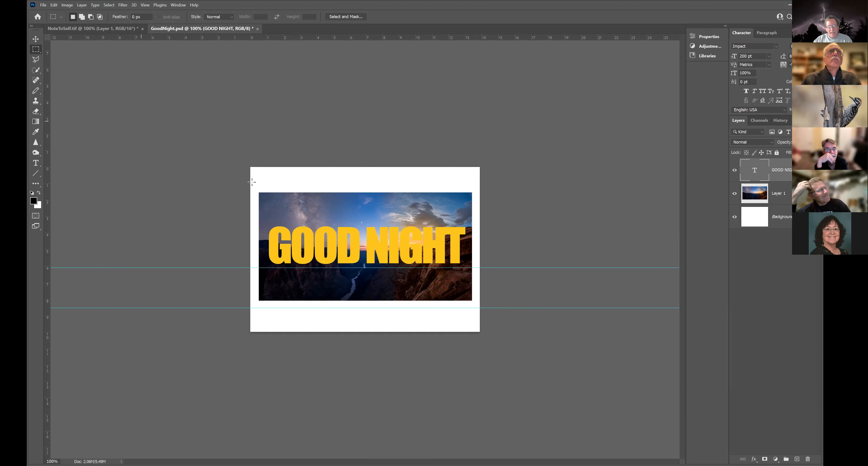
left_click(782, 193)
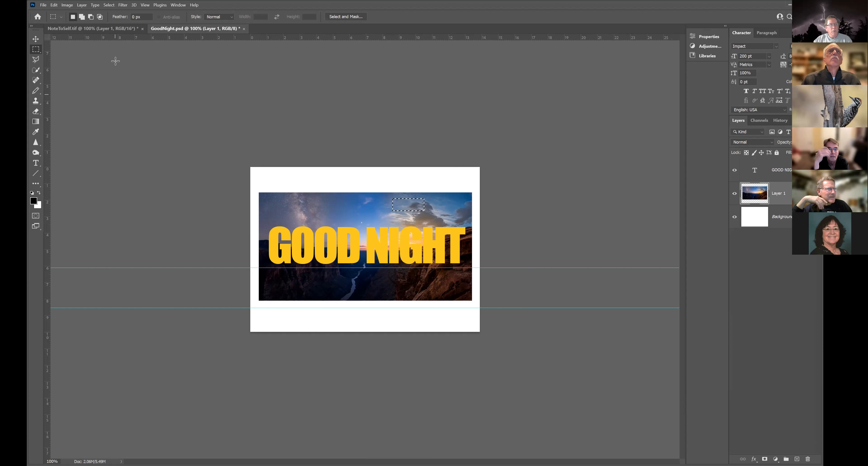
left_click(109, 5)
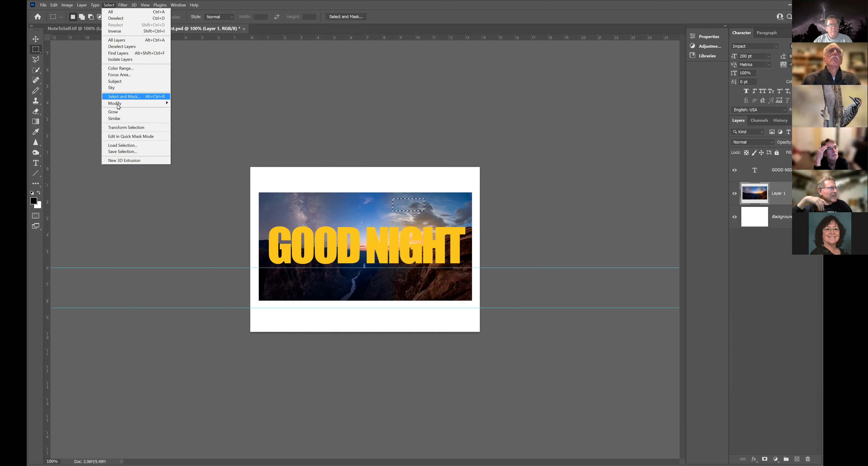
left_click(117, 117)
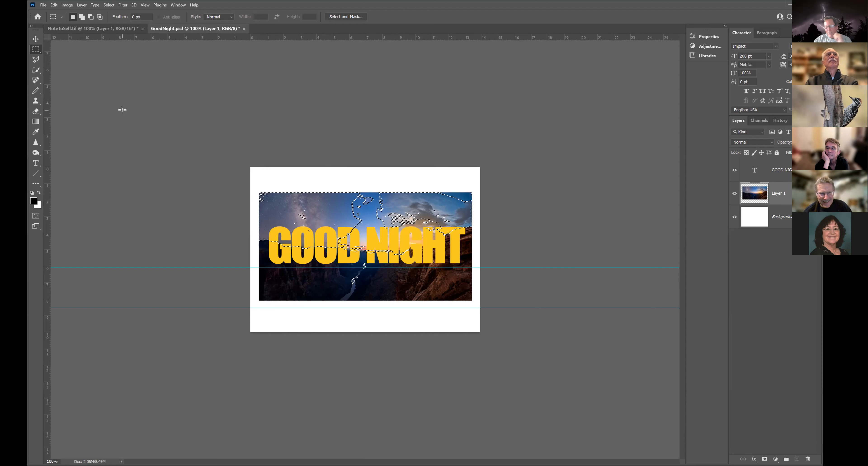
key("ctrl+d")
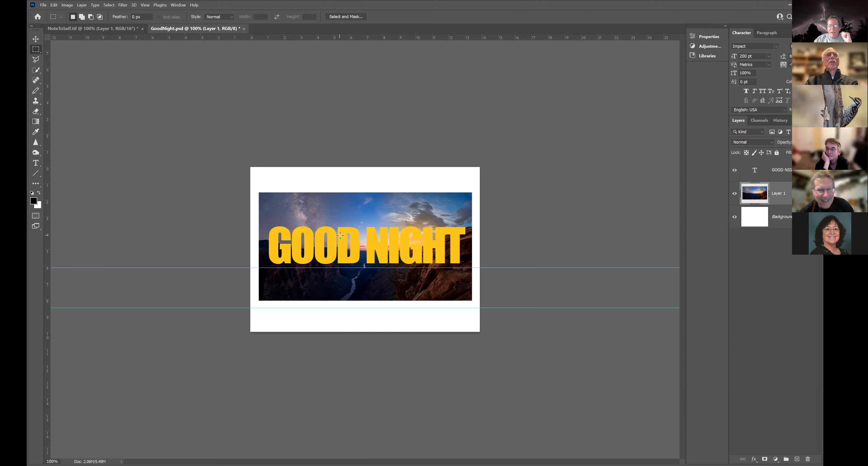
Step: On the GOOD NIGHT text layer, reselect all the yellow letters by extending a small marquee inside the D to similar pixels
left_click(783, 174)
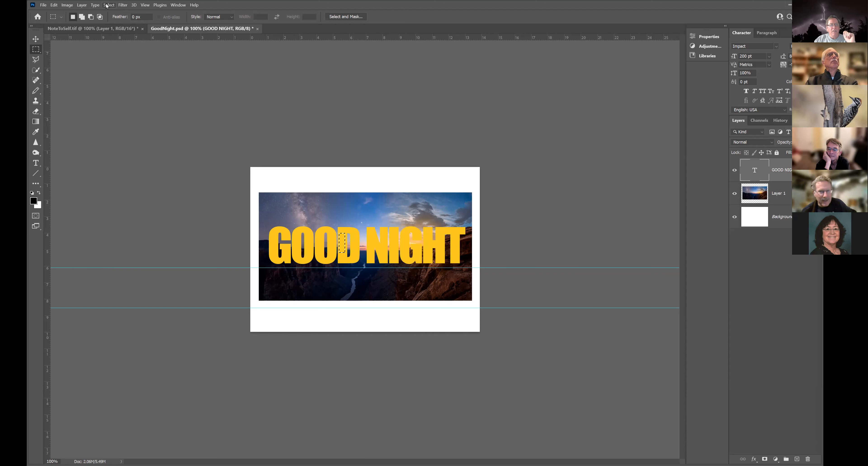
left_click(106, 5)
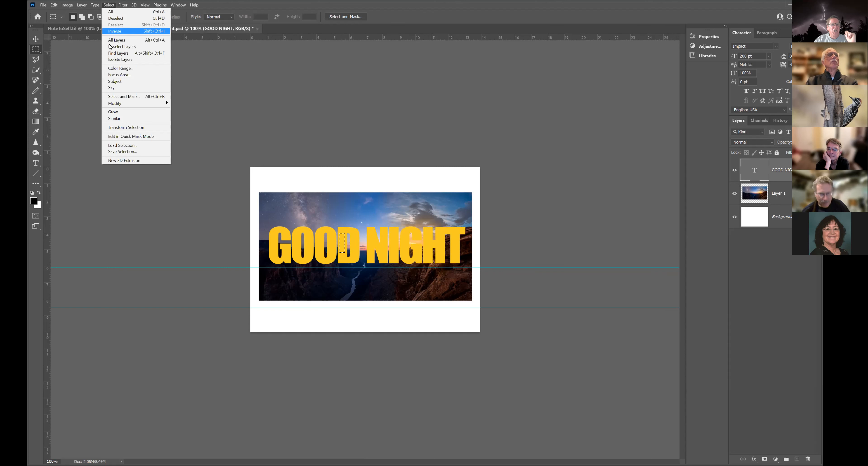
left_click(114, 118)
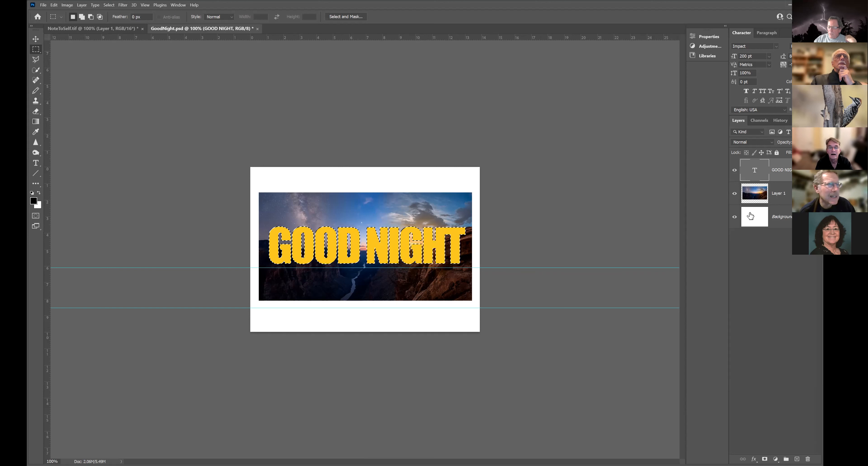
Step: Cut the Layer 1 photo down to the GOOD NIGHT lettering by deleting the inverted selection, and compare it with the text layer
left_click(754, 193)
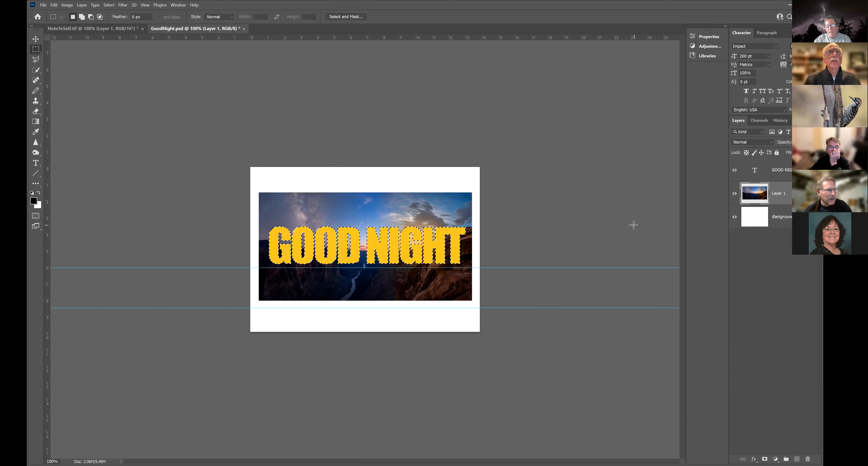
left_click(734, 171)
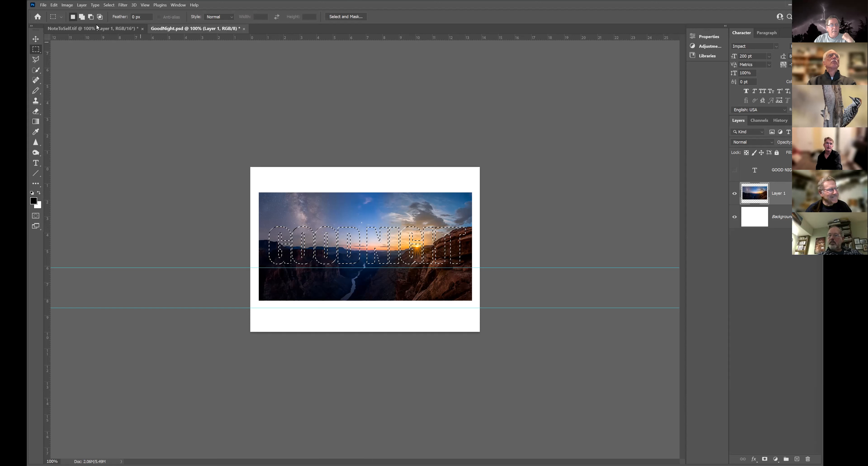
left_click(109, 5)
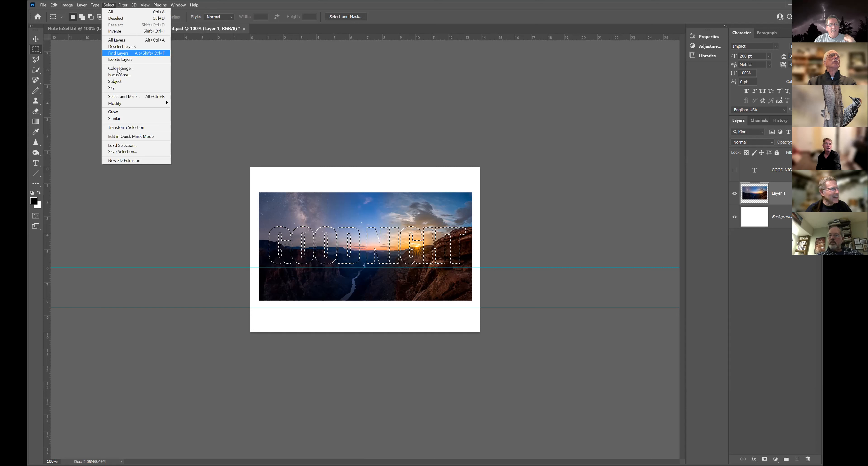
mouse_move(121, 106)
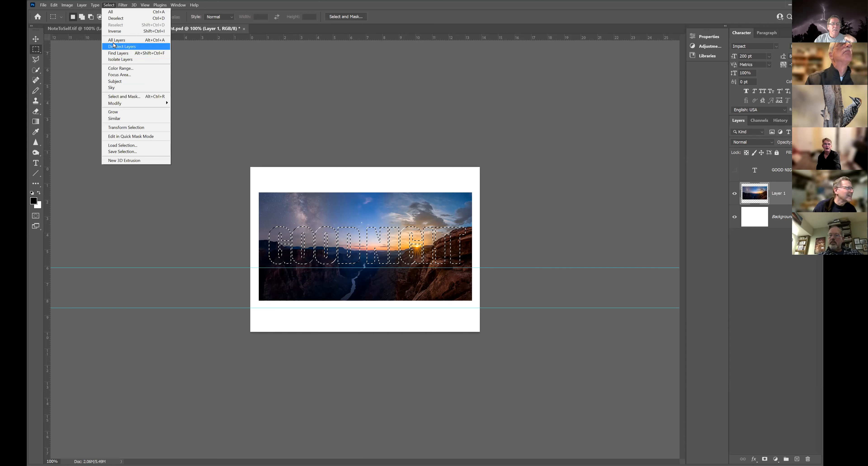
left_click(120, 31)
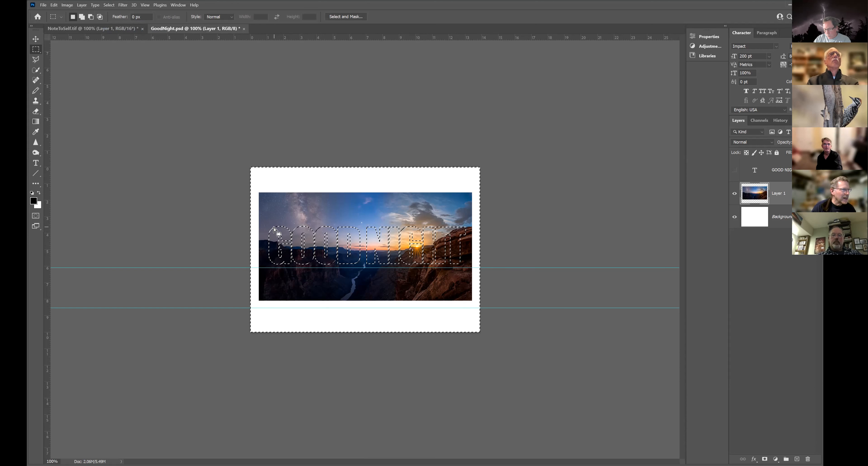
key("Delete")
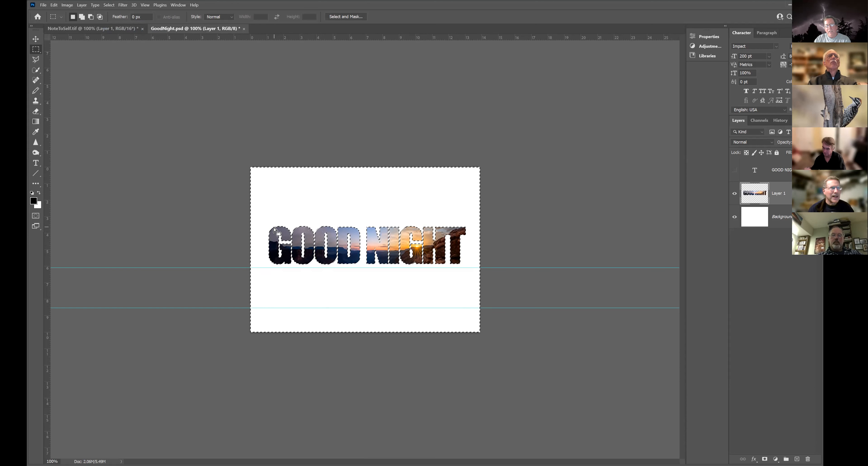
key("ctrl+d")
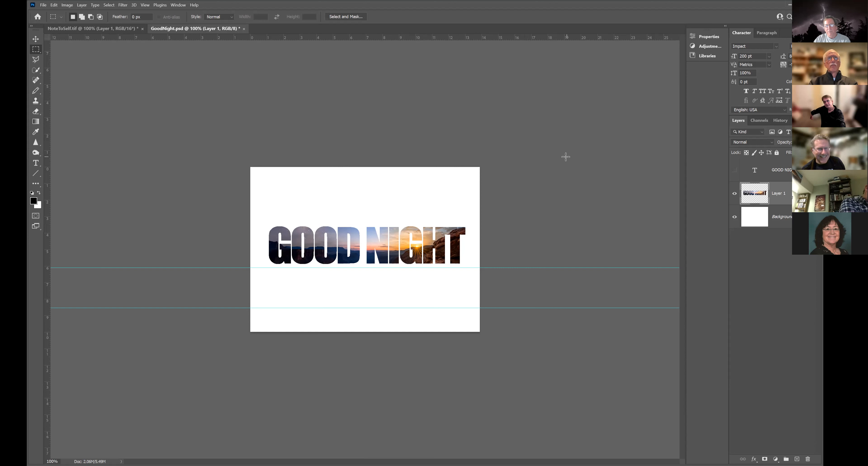
left_click(733, 171)
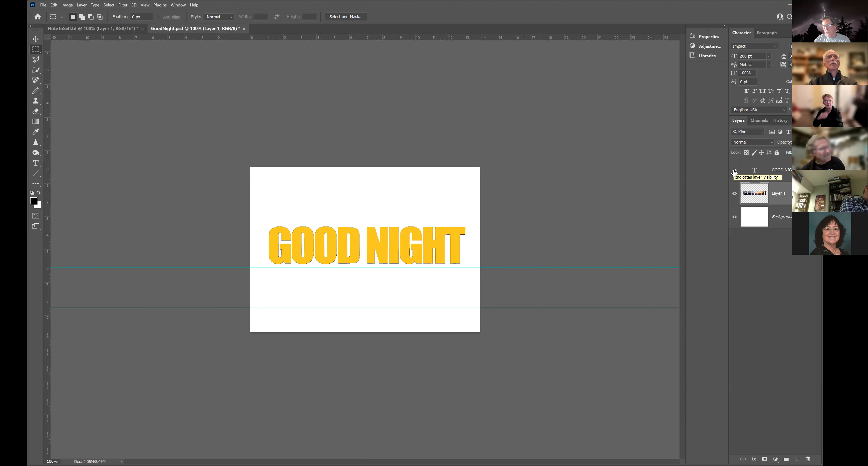
left_click(733, 172)
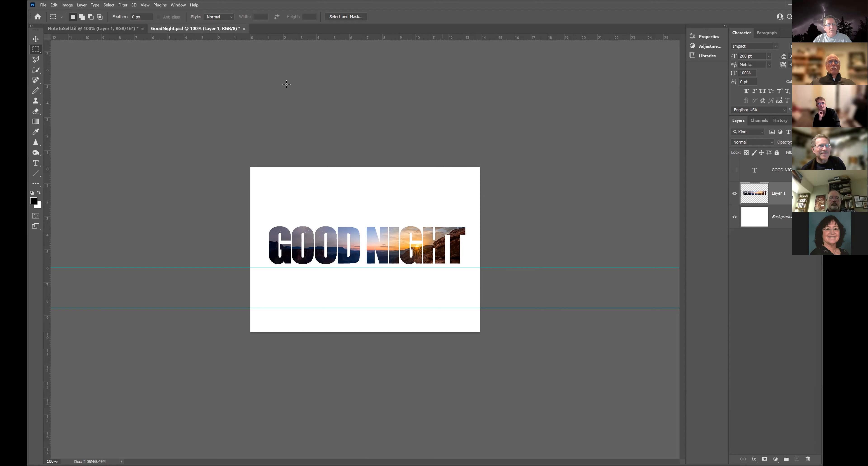
Step: Open the recent file PaulineWhiteFlowers.tif and hide the tools and panels around the image
left_click(95, 32)
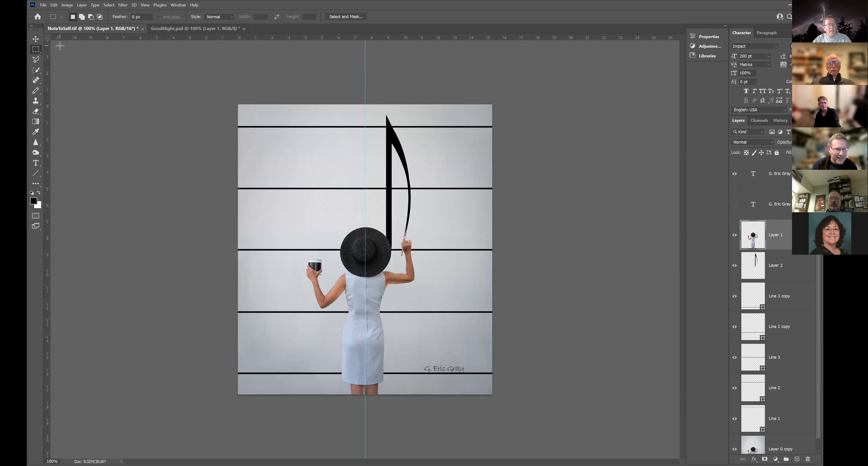
left_click(45, 6)
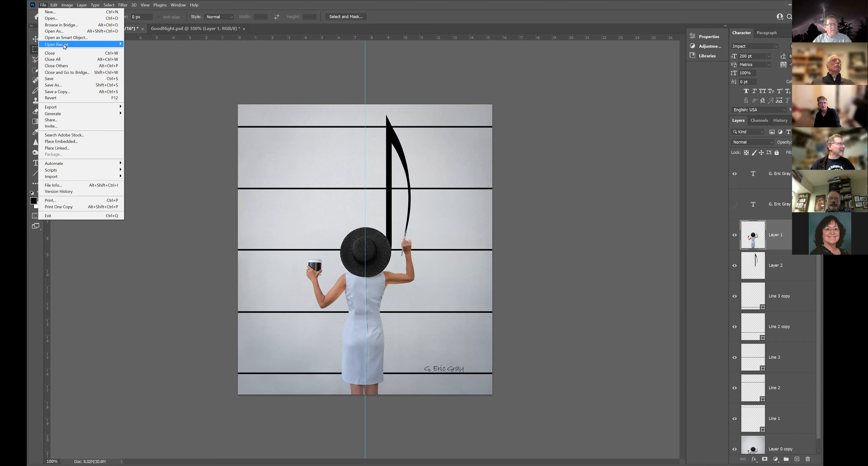
mouse_move(65, 46)
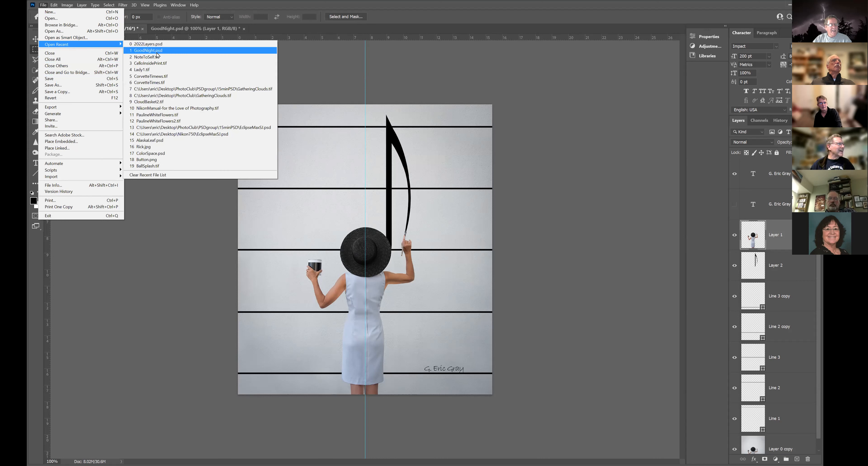
left_click(168, 115)
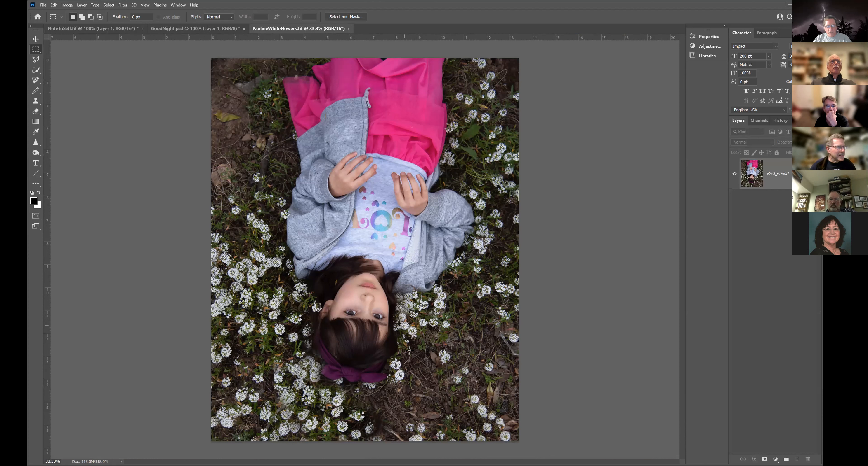
key("Tab")
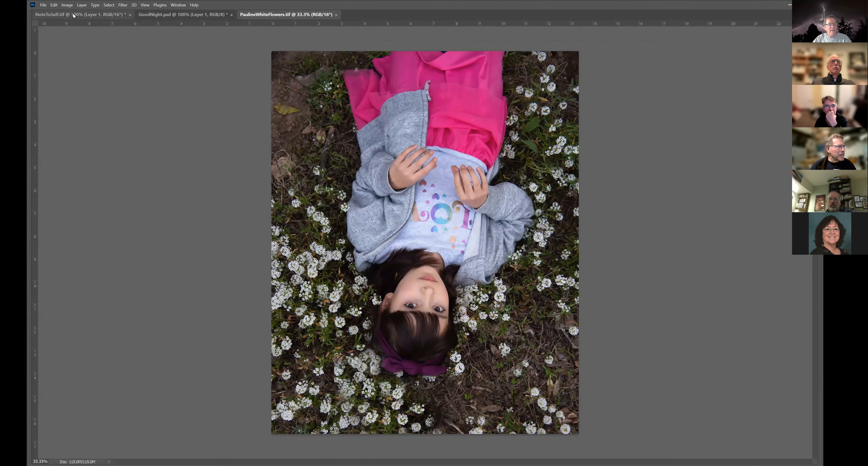
Step: Open the recent file PaulineWhiteFlowers2.tif as another document
left_click(43, 5)
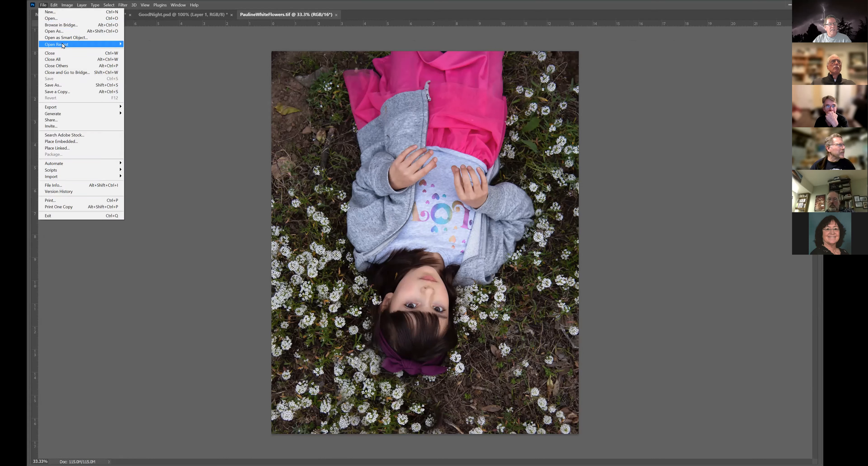
mouse_move(62, 45)
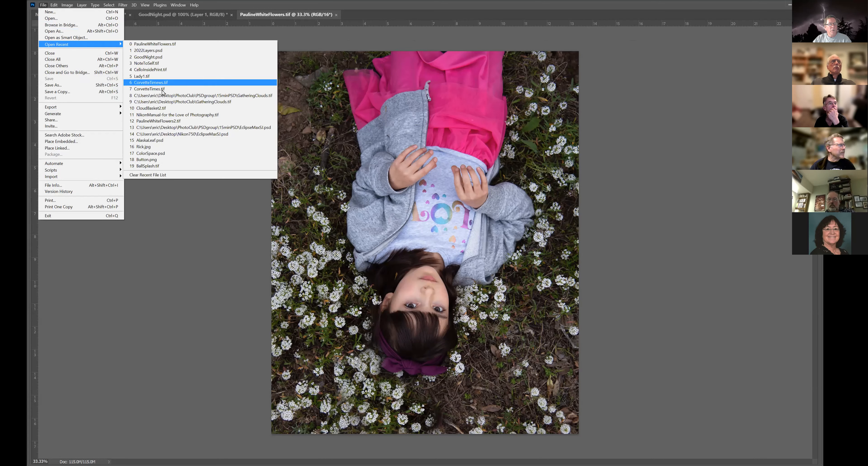
left_click(162, 121)
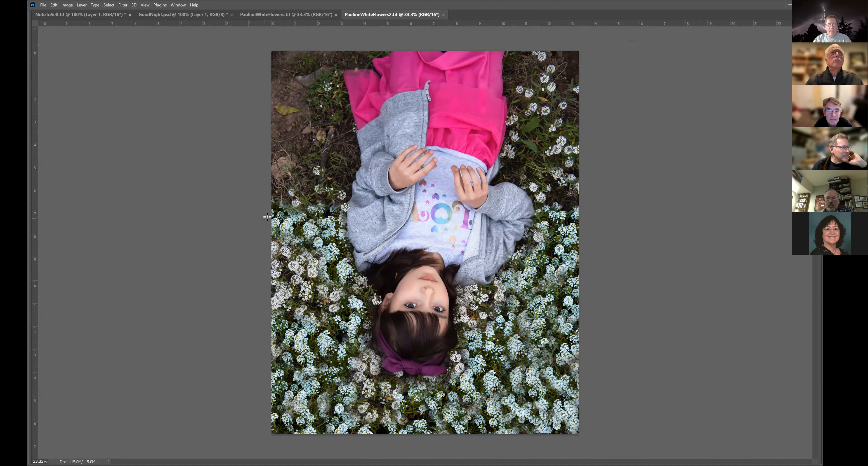
Step: Try cropping PaulineWhiteFlowers2.tif to a full-width marquee around the girl's head and the surrounding flowers, and undo the crop
left_click_drag(578, 377, 578, 379)
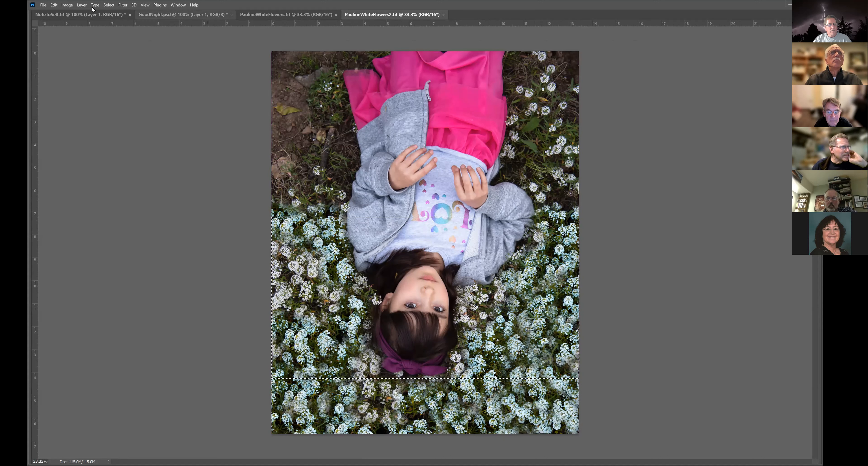
left_click(67, 5)
left_click(77, 72)
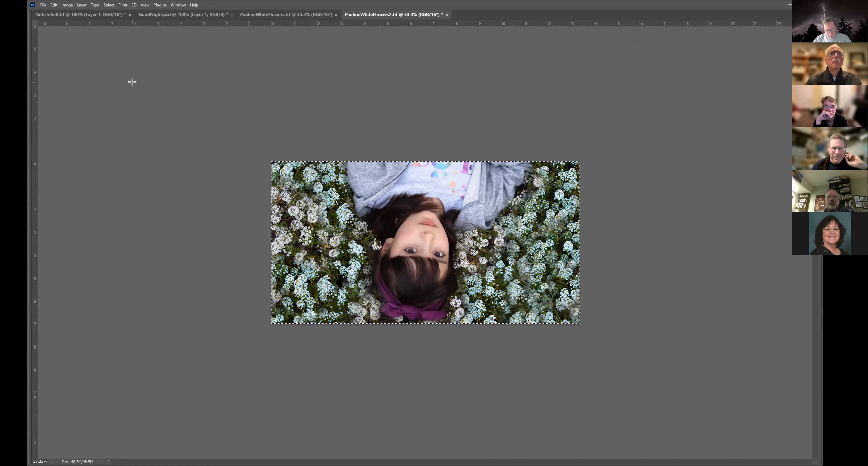
key("ctrl+d")
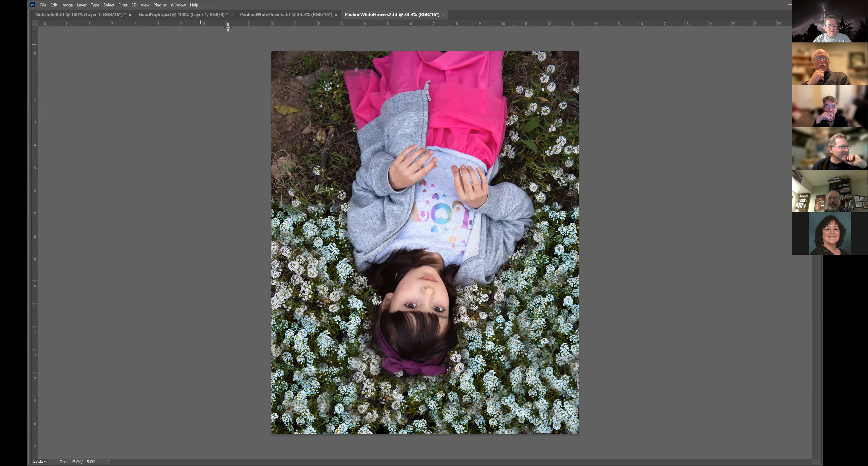
Step: Compare the flowers around the girl in PaulineWhiteFlowers.tif and PaulineWhiteFlowers2.tif by alternating between the two documents
left_click(252, 15)
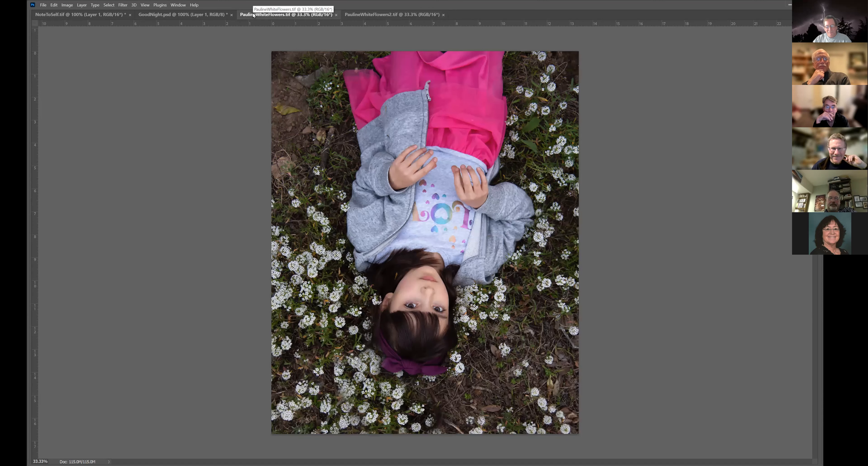
left_click(372, 15)
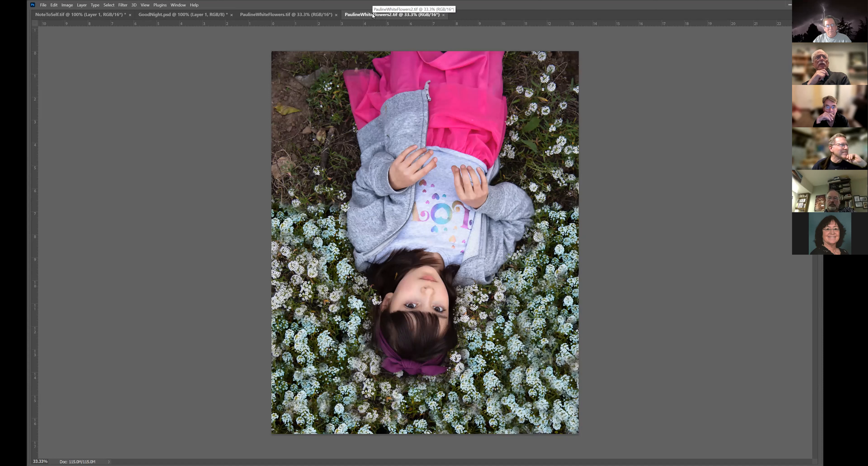
left_click(308, 14)
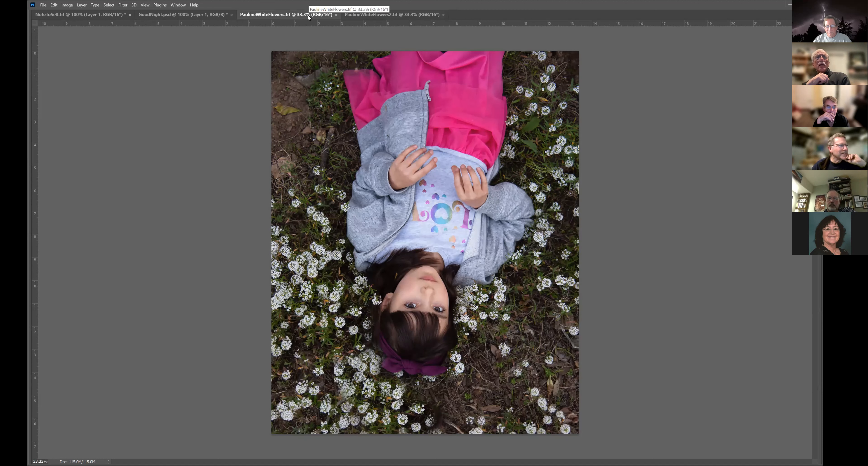
left_click(391, 16)
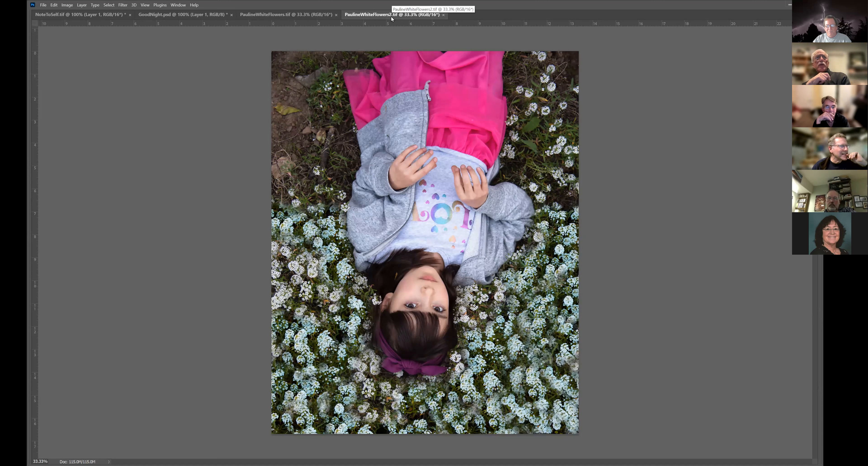
left_click(291, 17)
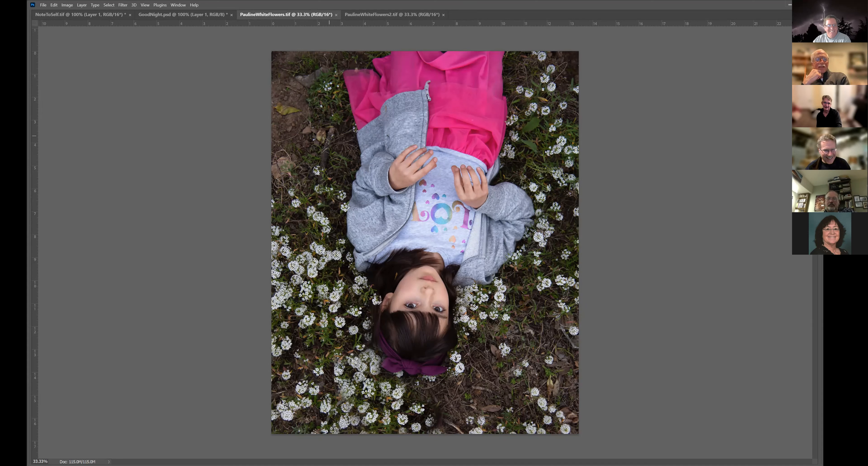
left_click(380, 15)
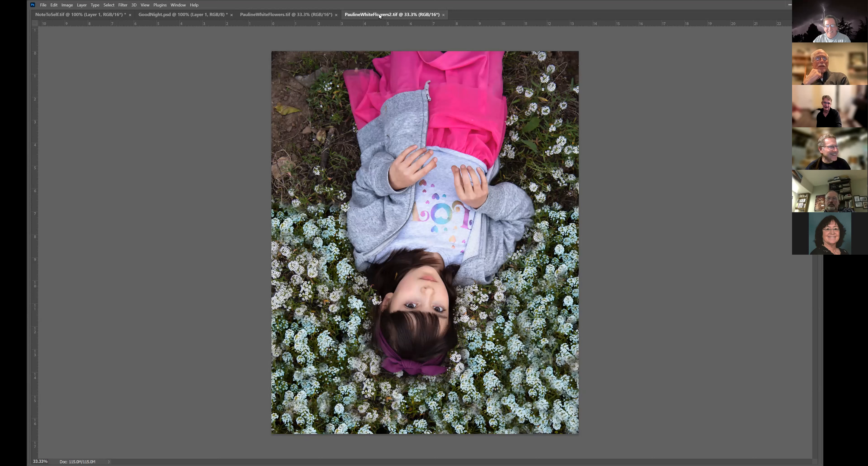